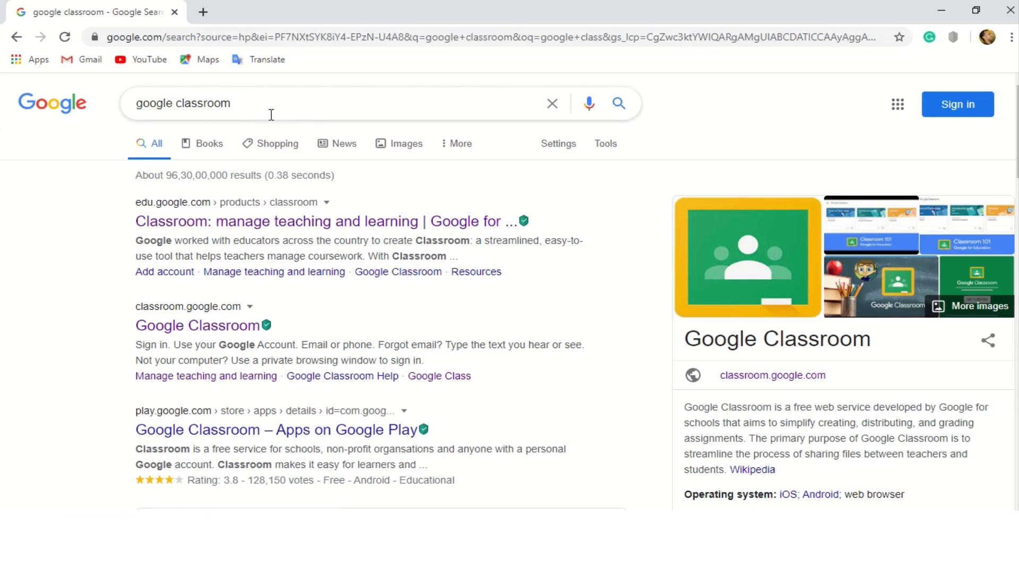
Open classroom.google.com in a new Chrome tab to show the class list.
click(211, 15)
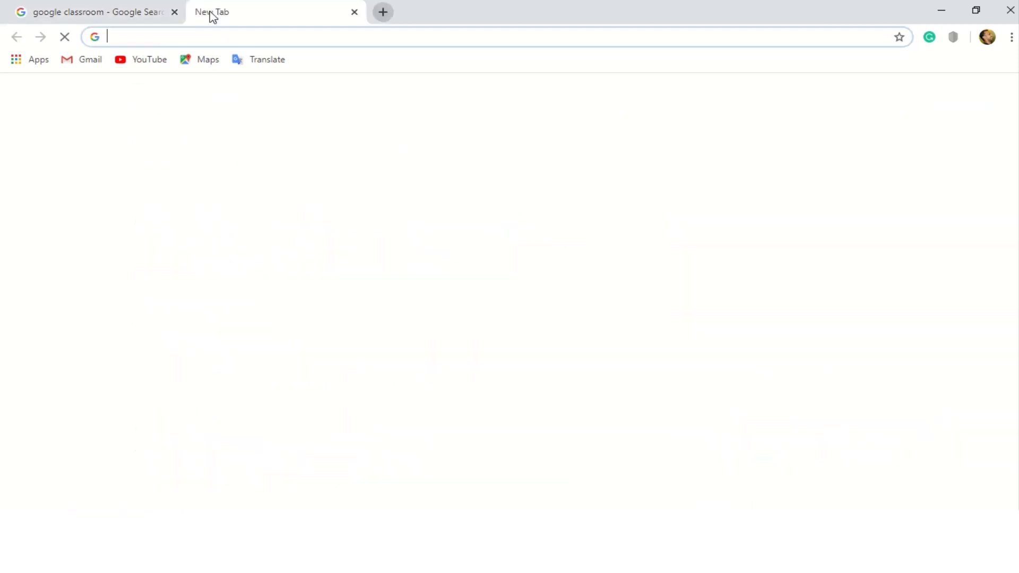
text(classroom.google.com)
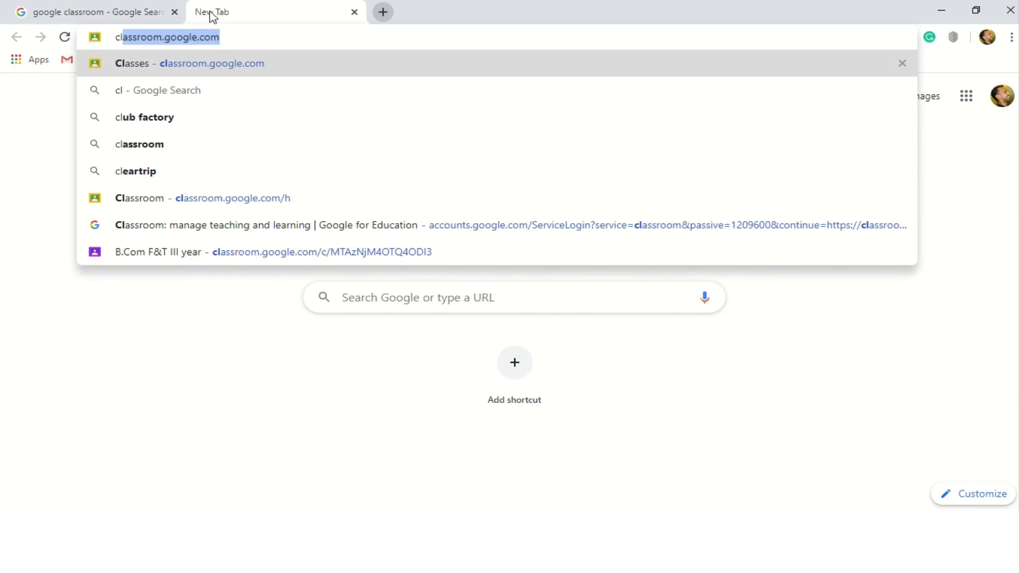
key(Return)
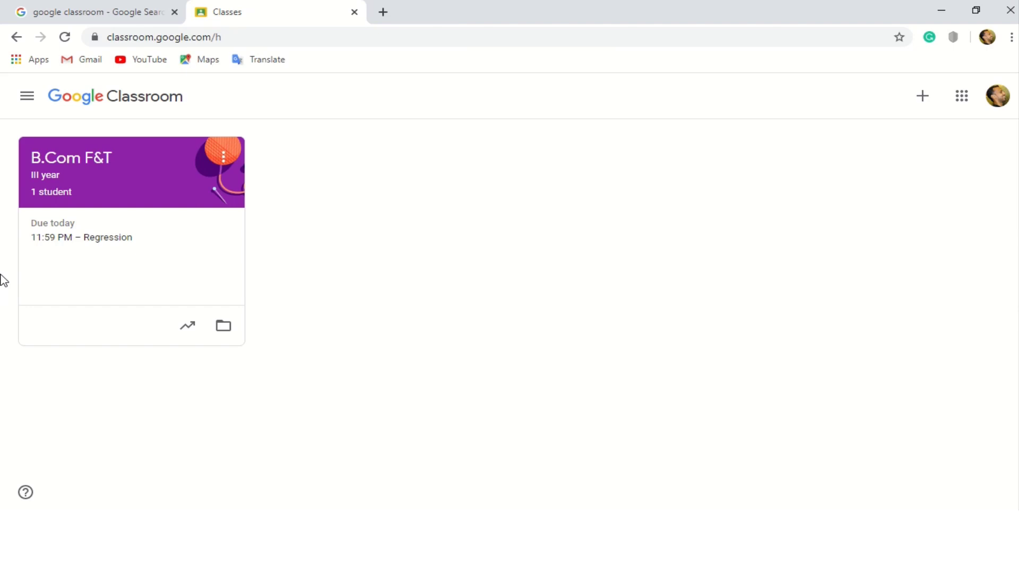
click(102, 168)
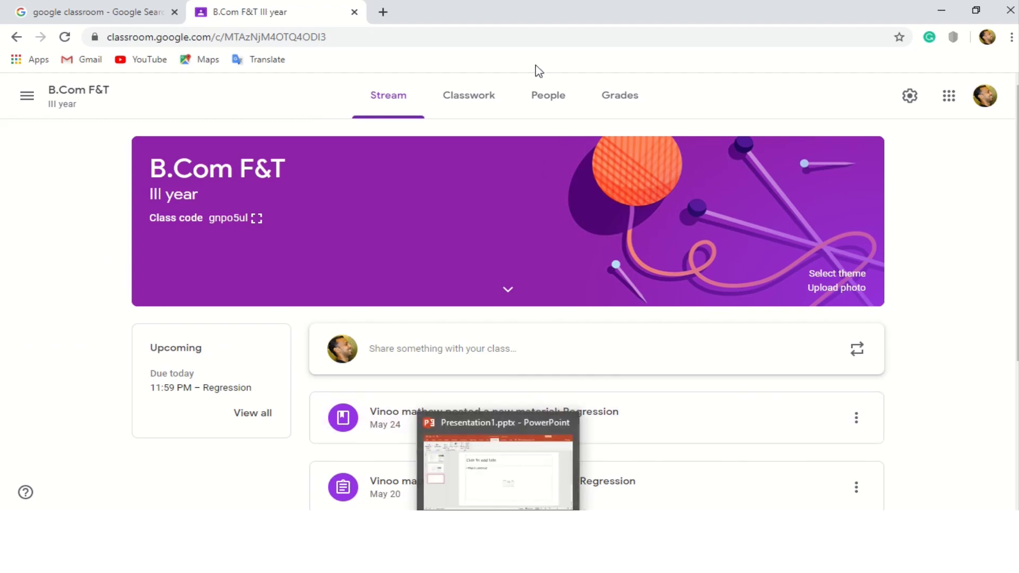
mouse_move(529, 6)
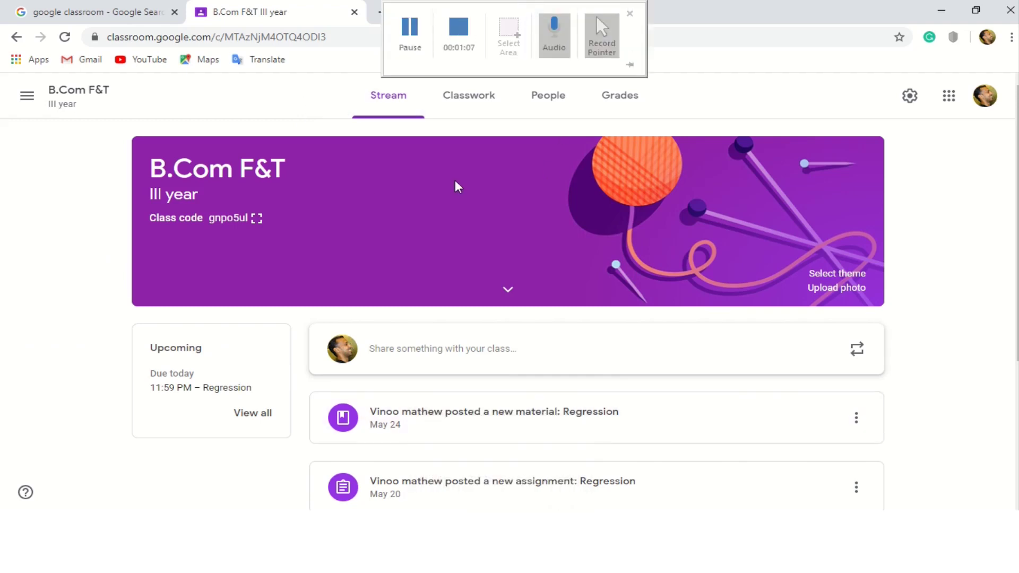
mouse_move(467, 18)
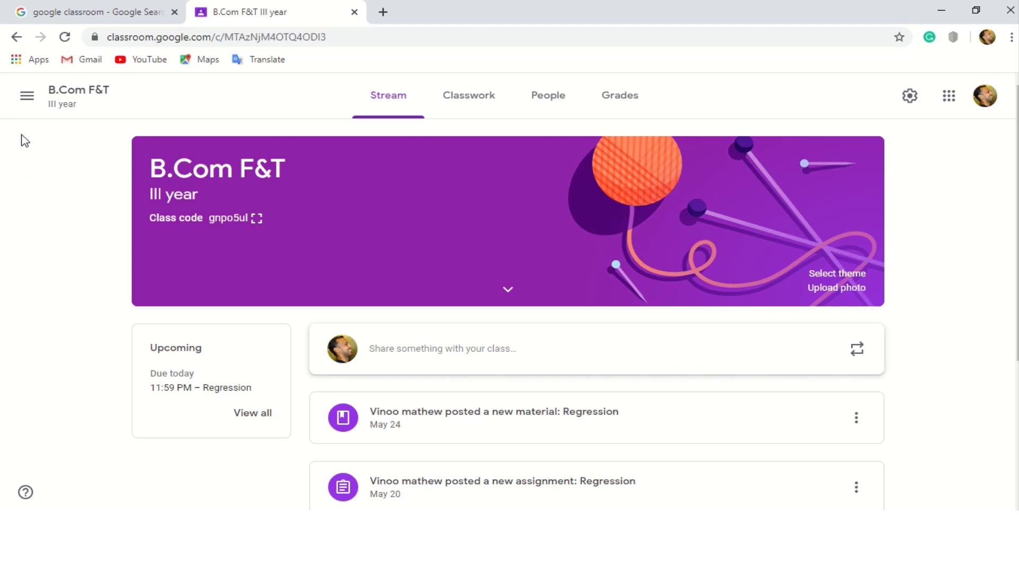
click(28, 101)
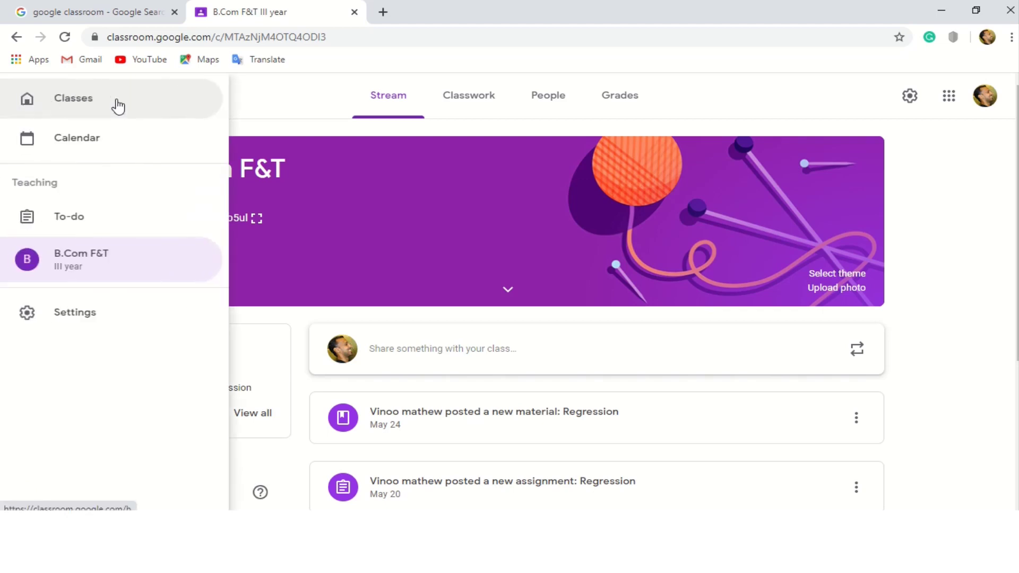
click(116, 104)
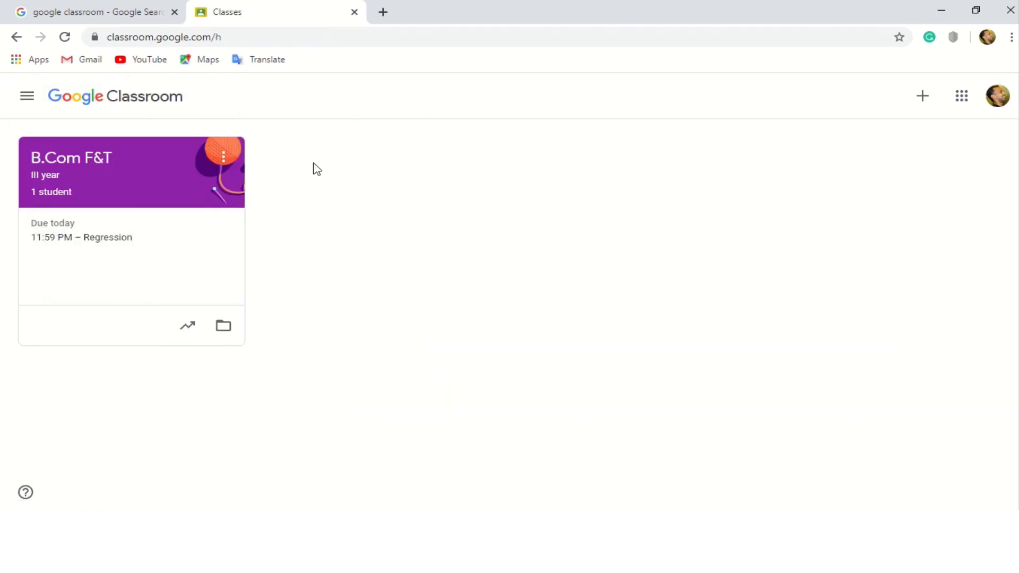
Choose Create class and accept the 'I've read and understand' school-use notice.
click(924, 100)
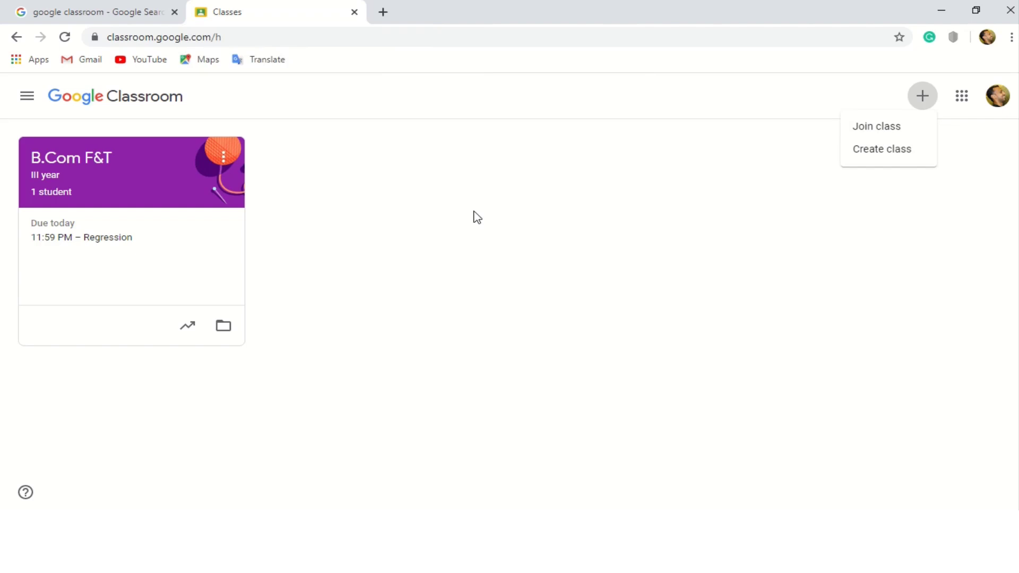
click(896, 154)
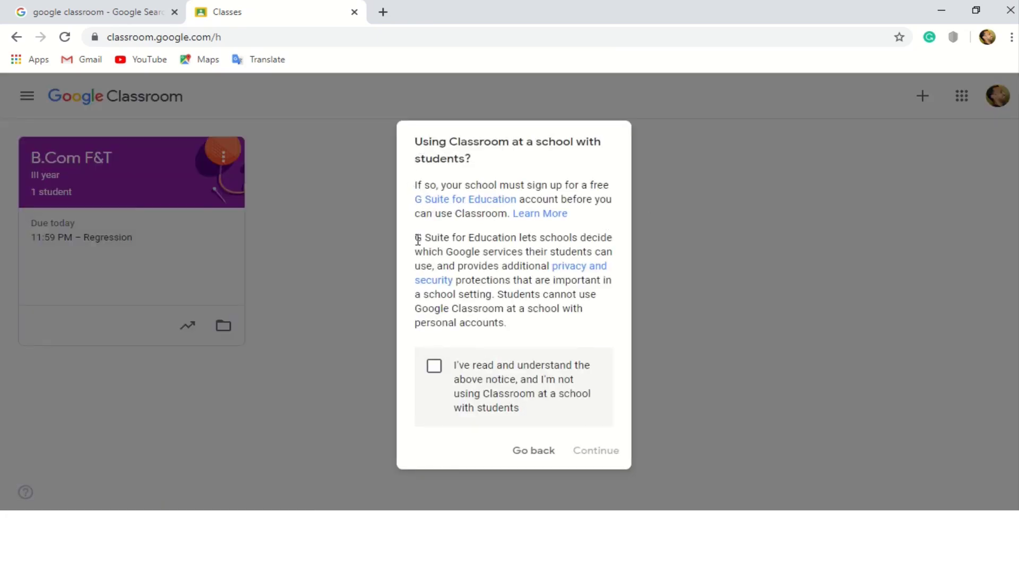
drag(417, 241, 528, 335)
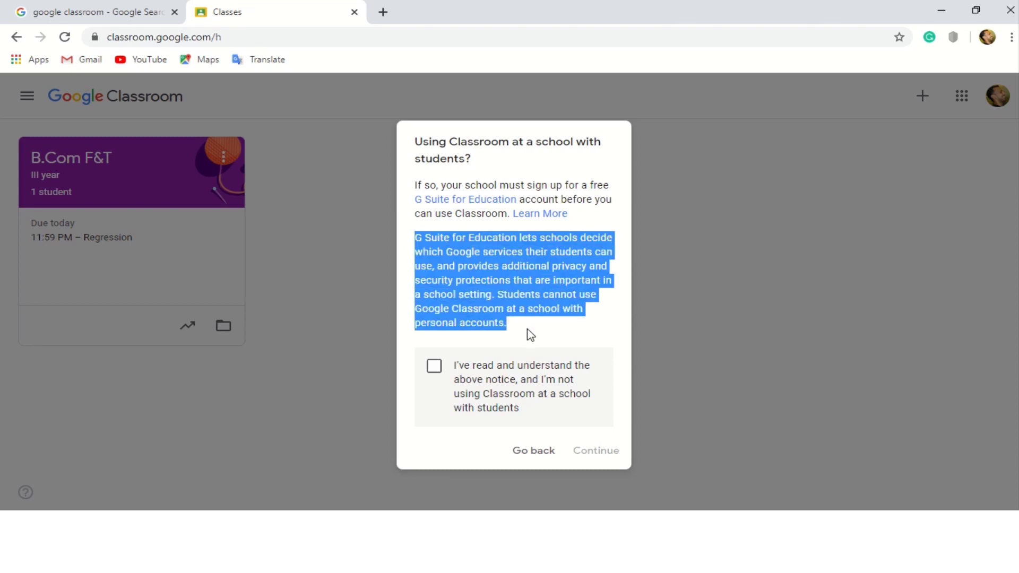
click(529, 334)
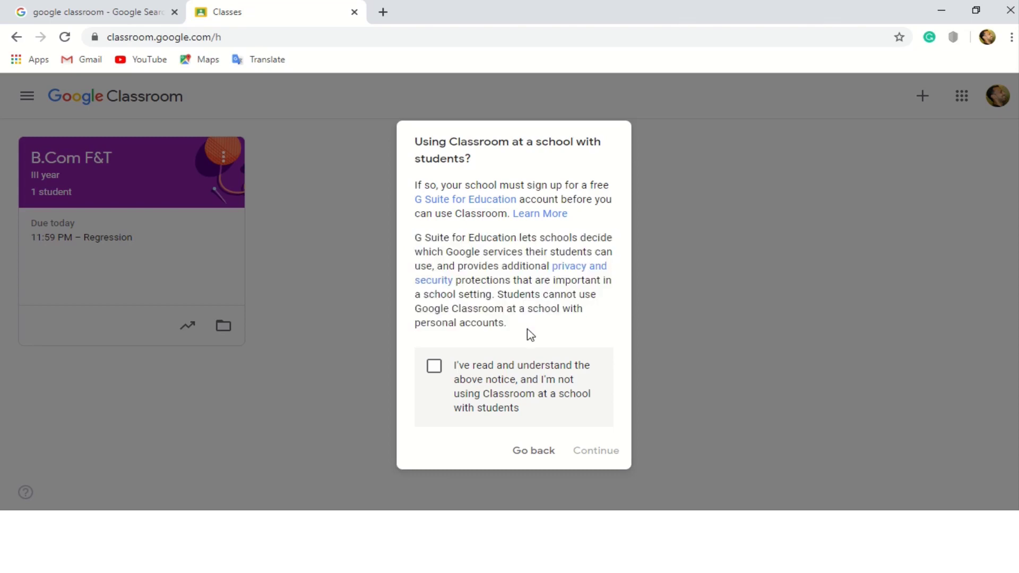
click(434, 368)
click(592, 452)
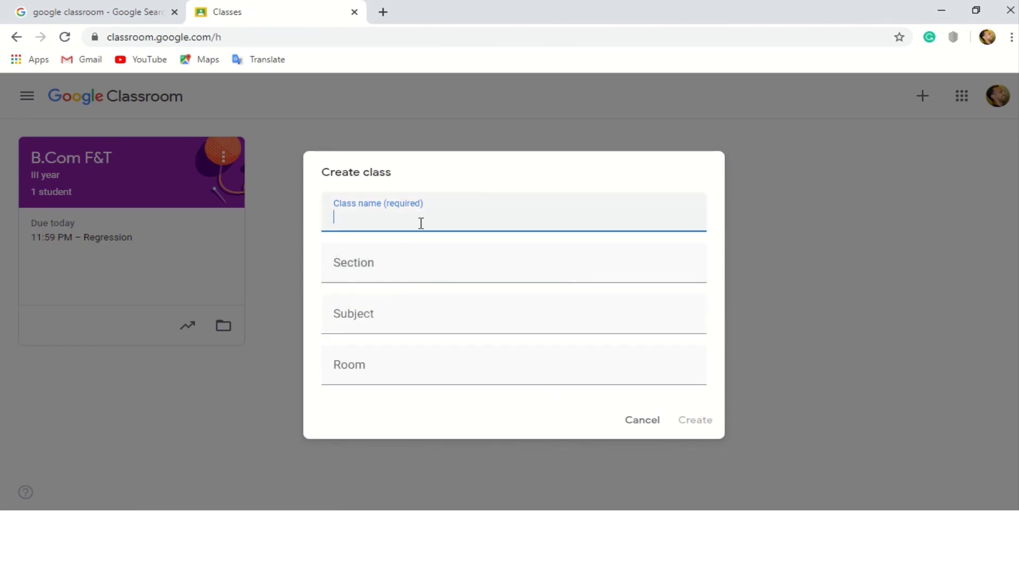
Enter class name 'B.Com Computer Applications', section 'III year' and subject 'SPSS 1', leaving Room empty.
text(B.Com Computer A)
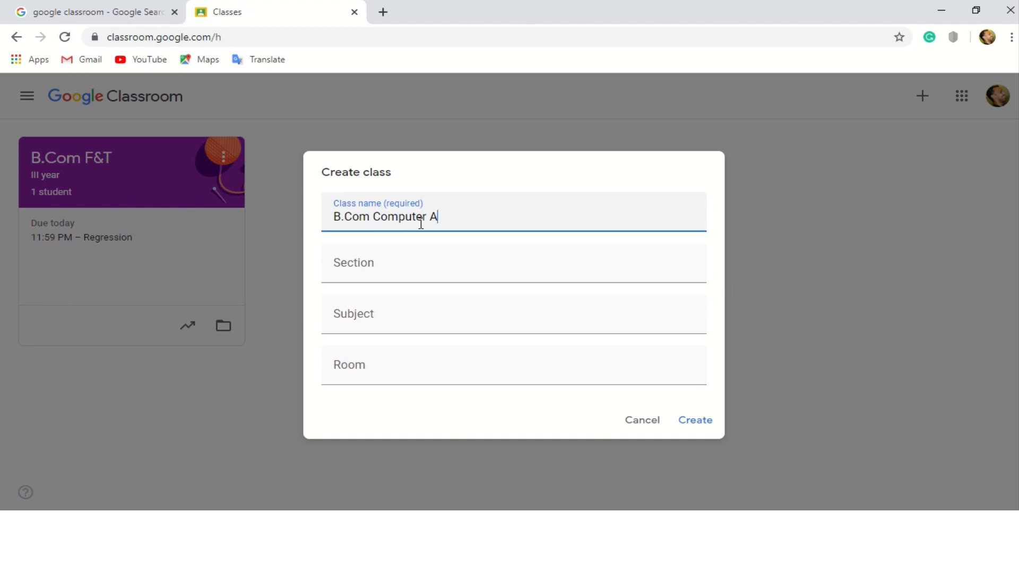
text(pplications)
key(Tab)
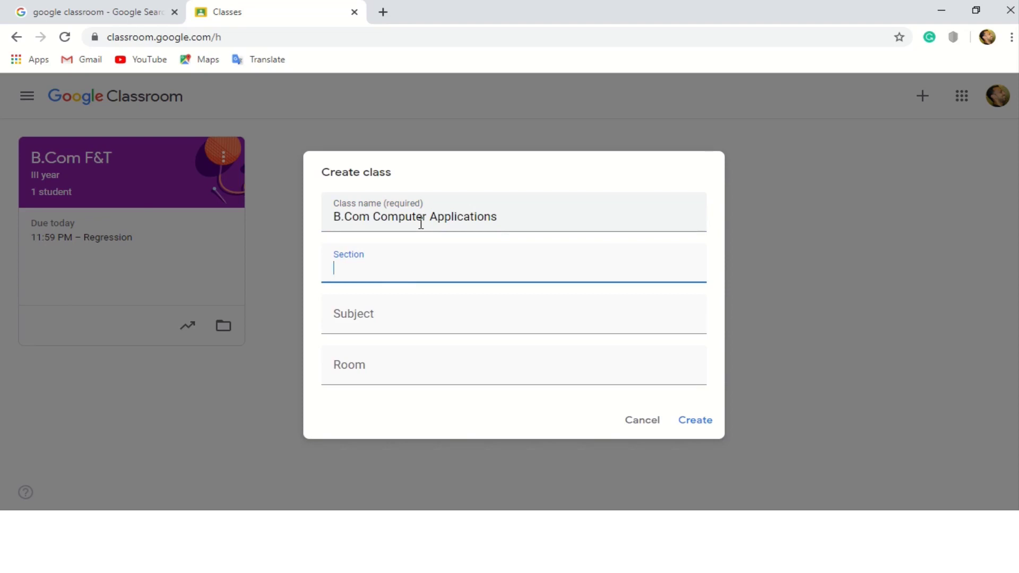
text(III year)
key(Tab)
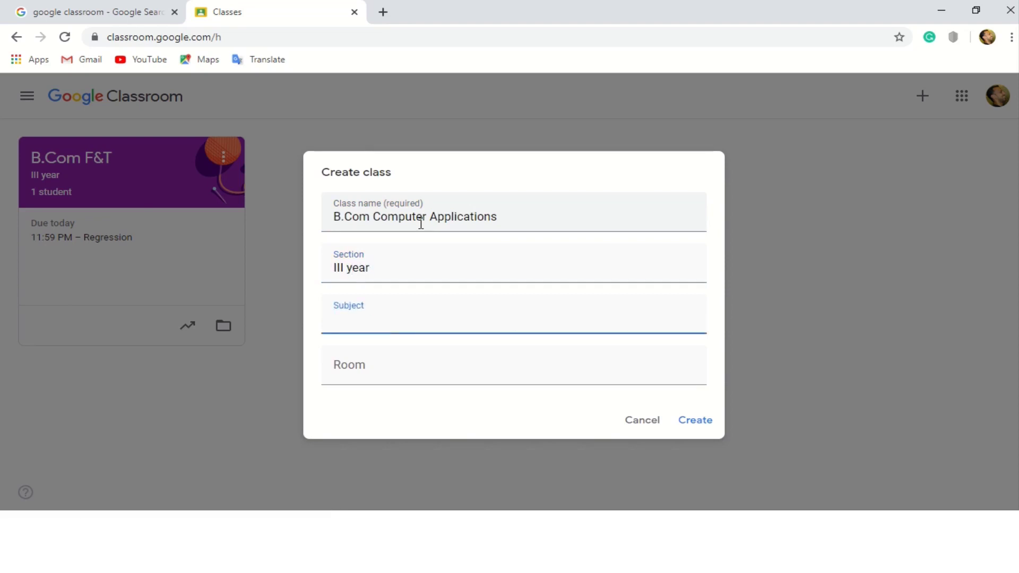
text(S)
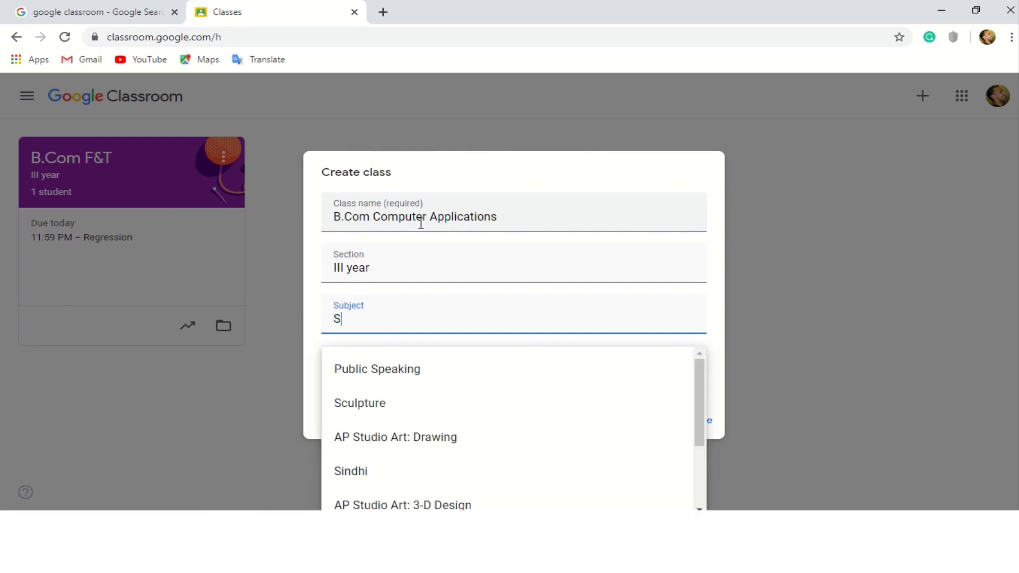
text(PSS 1)
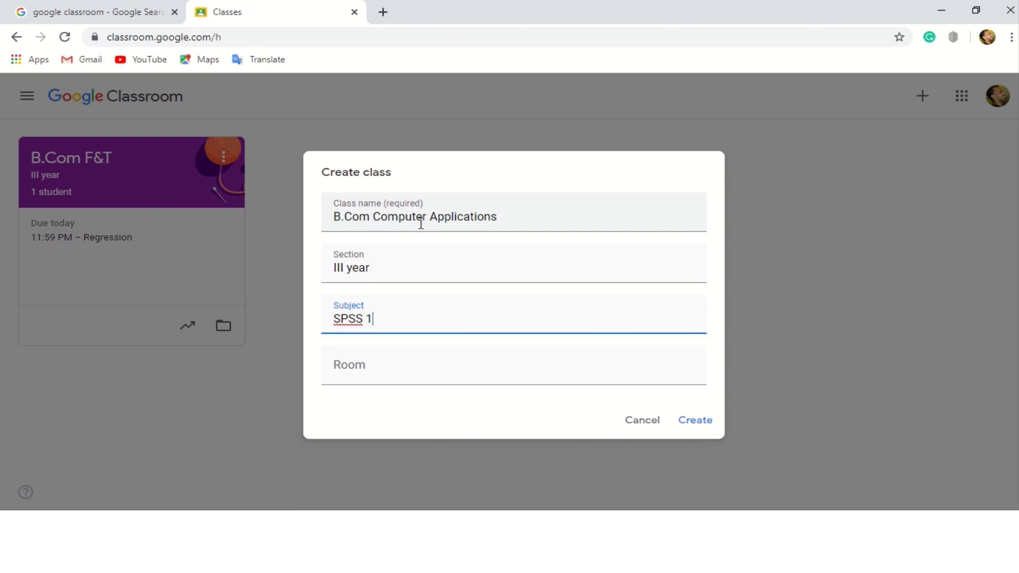
key(Tab)
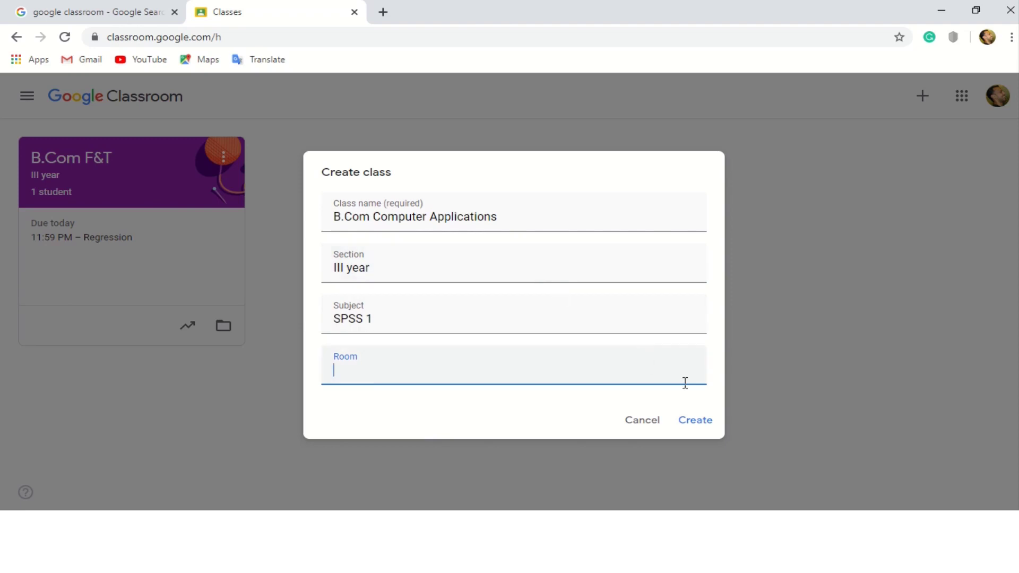
Confirm the Create class form to create the B.Com Computer Applications class.
click(696, 421)
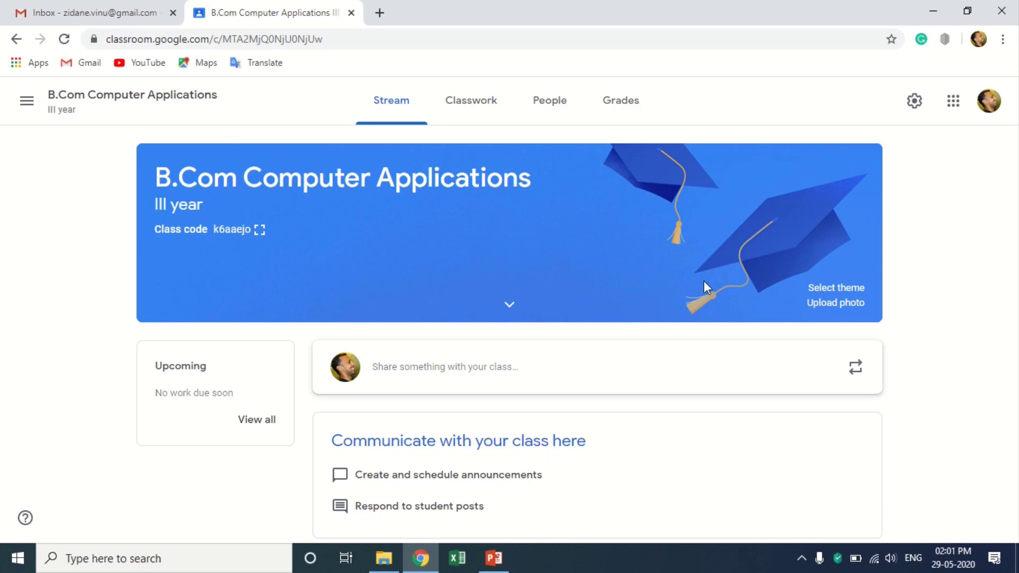
Apply the laptop-and-tablet header theme, then choose to upload a header photo from the computer.
click(843, 289)
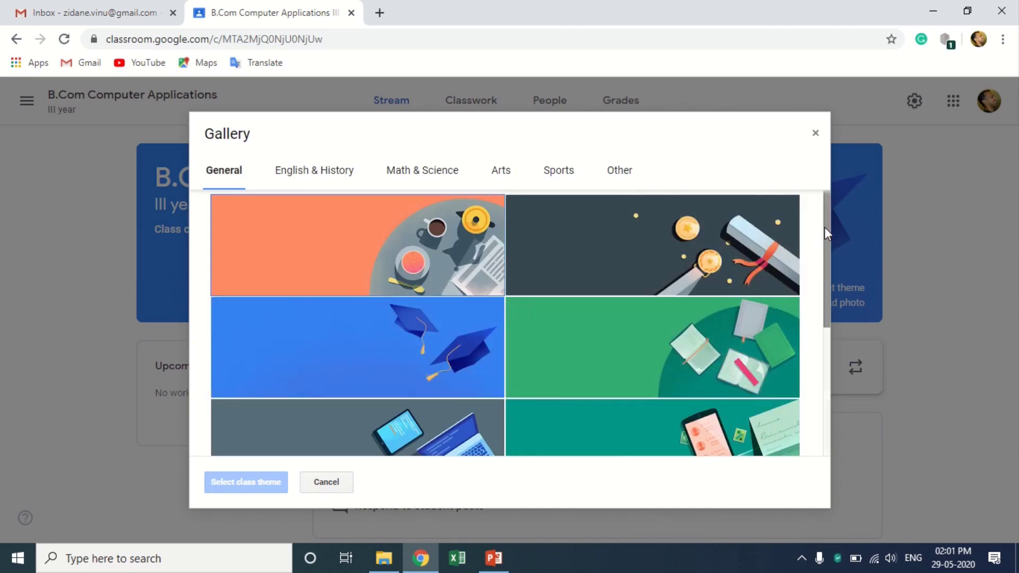
drag(823, 227, 826, 288)
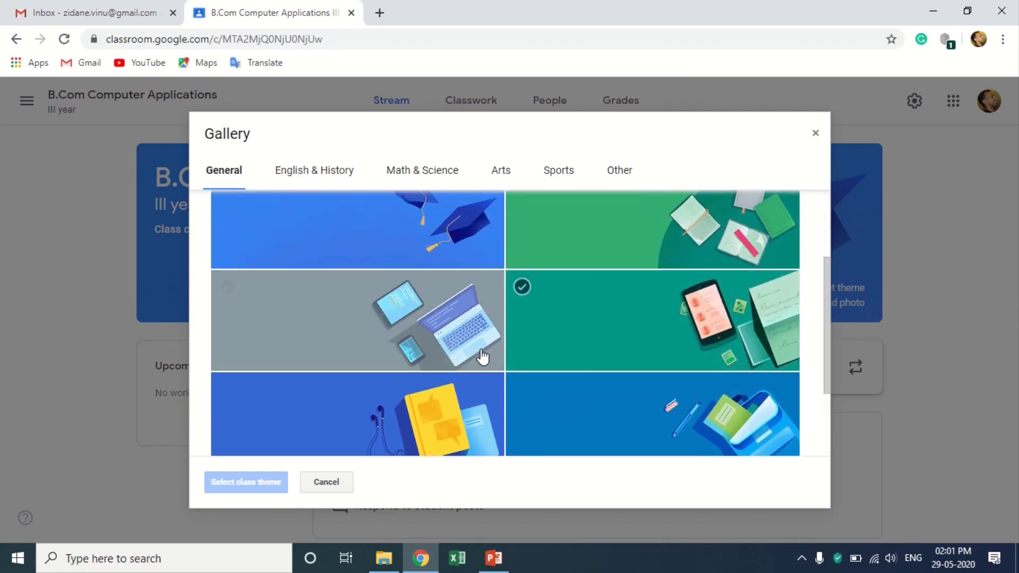
click(411, 339)
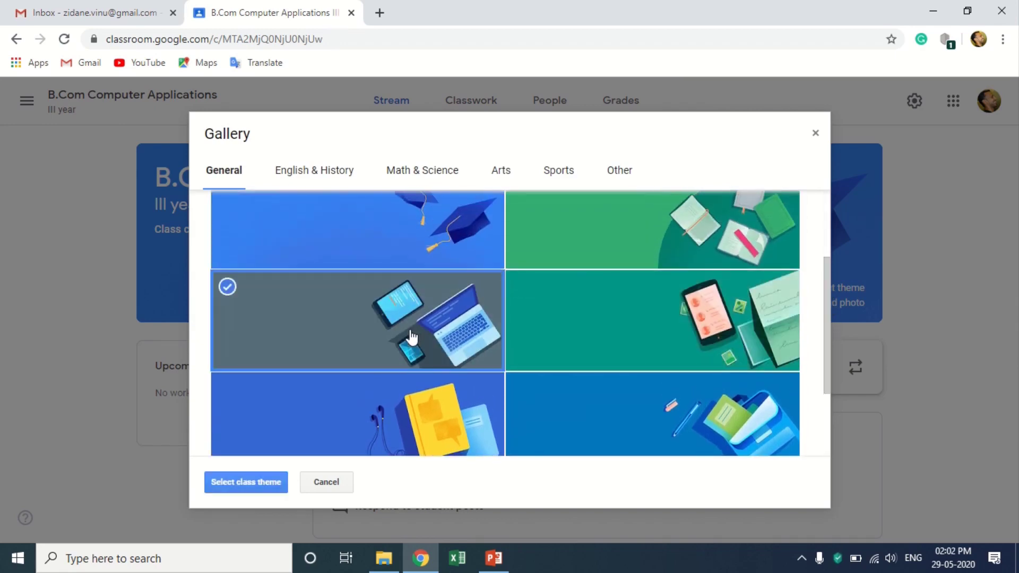
click(250, 481)
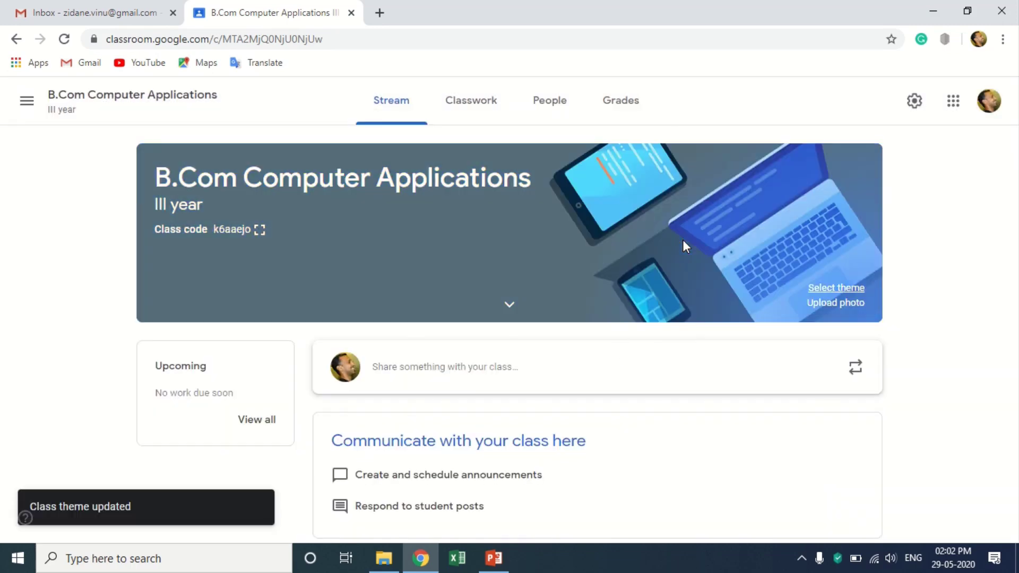
click(837, 303)
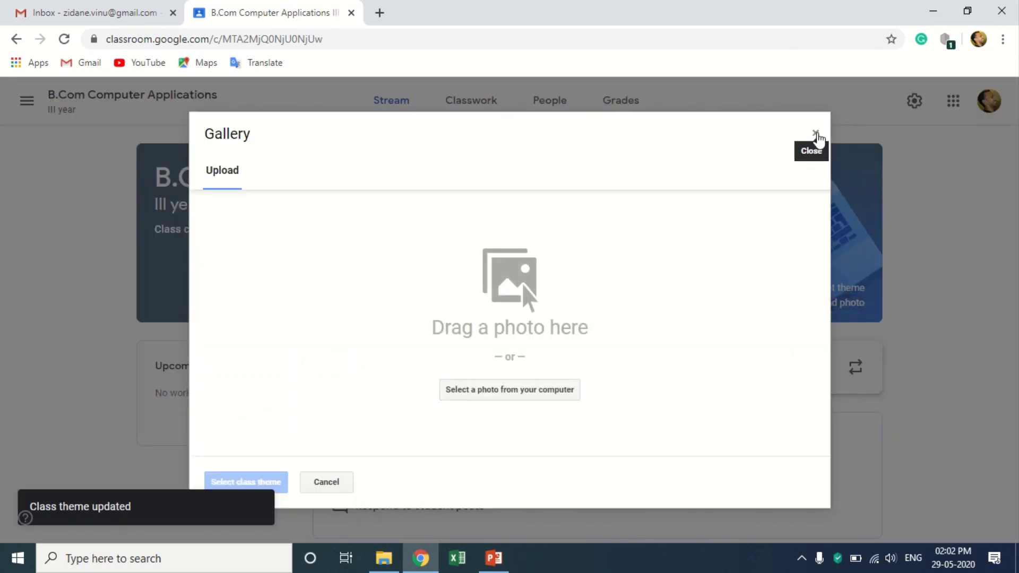
click(511, 389)
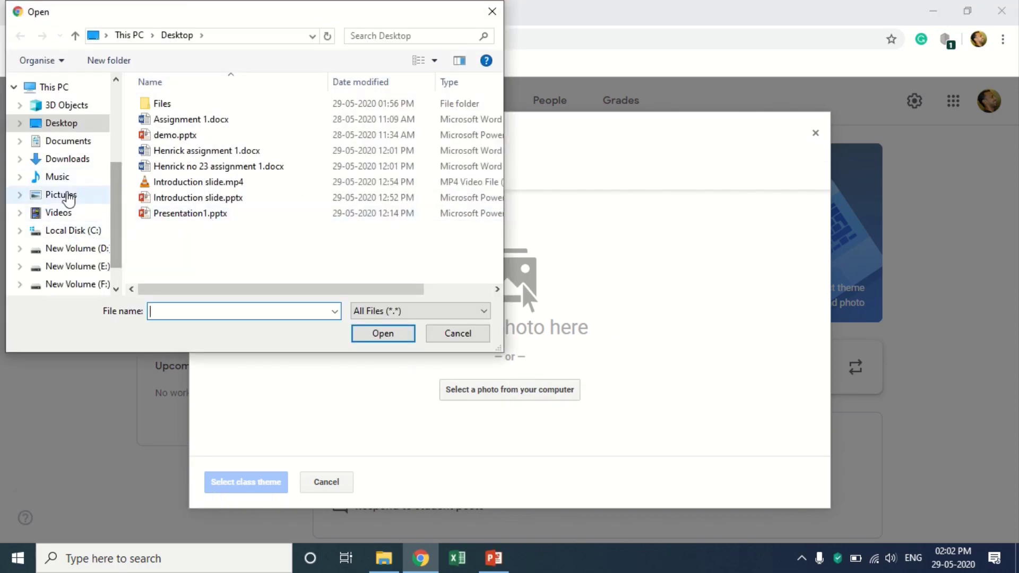
Browse the Pictures, Saved Pictures and Downloads folders for a header photo.
click(88, 194)
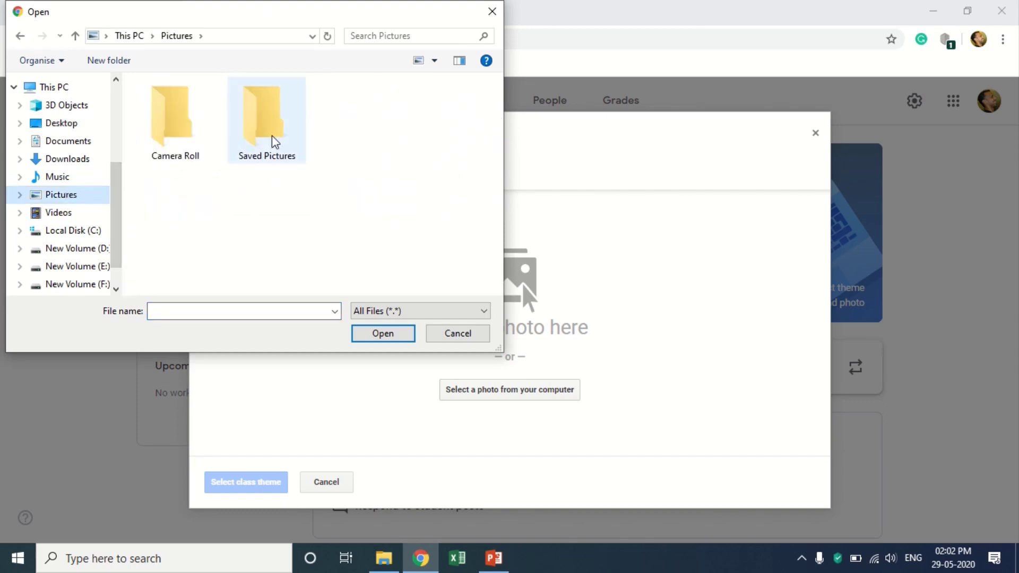
double_click(273, 141)
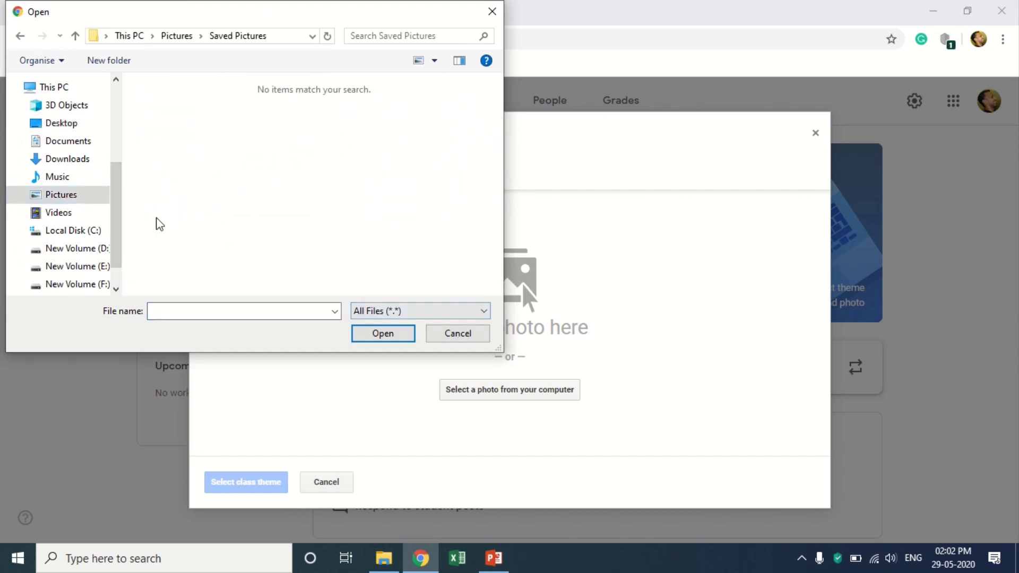
click(64, 159)
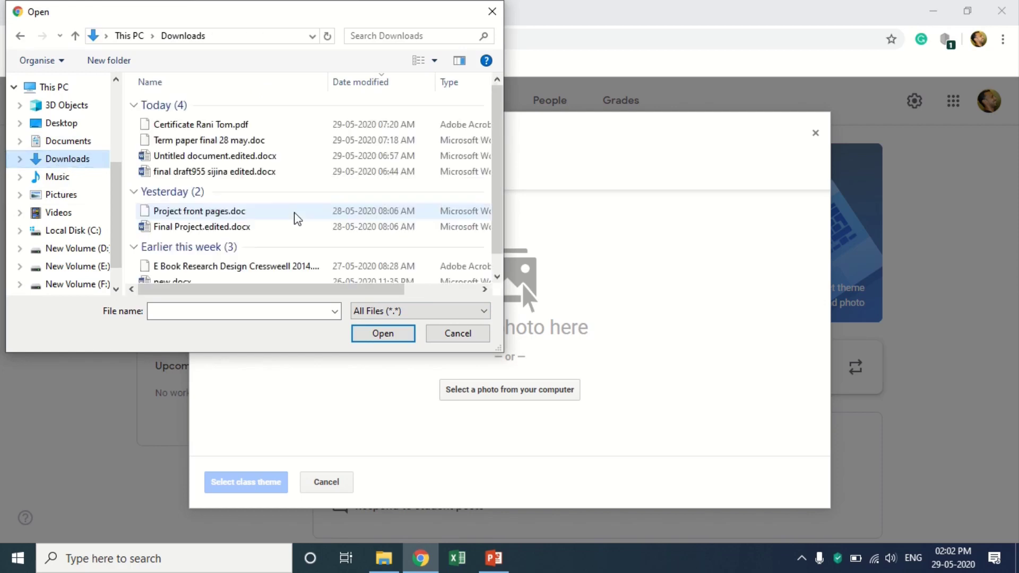
scroll(319, 212, down, 1)
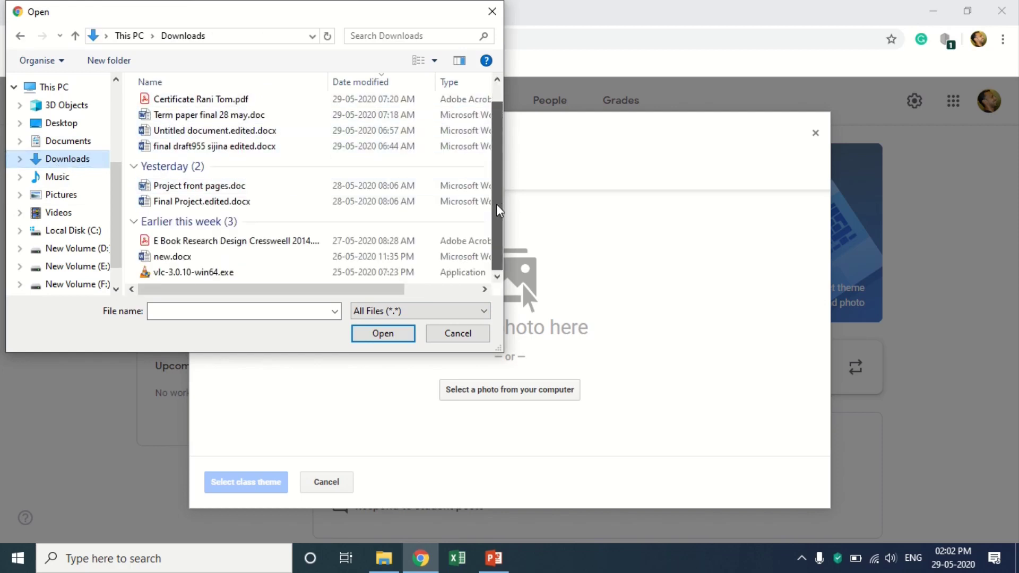
scroll(318, 212, up, 1)
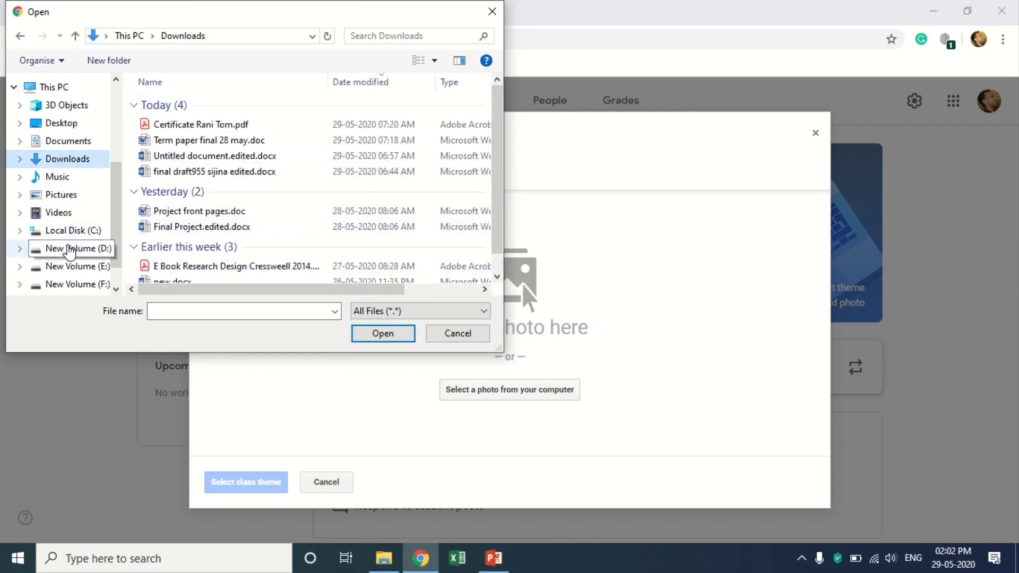
Look through D:\Downloads in Large icons view, then cancel without picking a file.
click(68, 248)
double_click(200, 168)
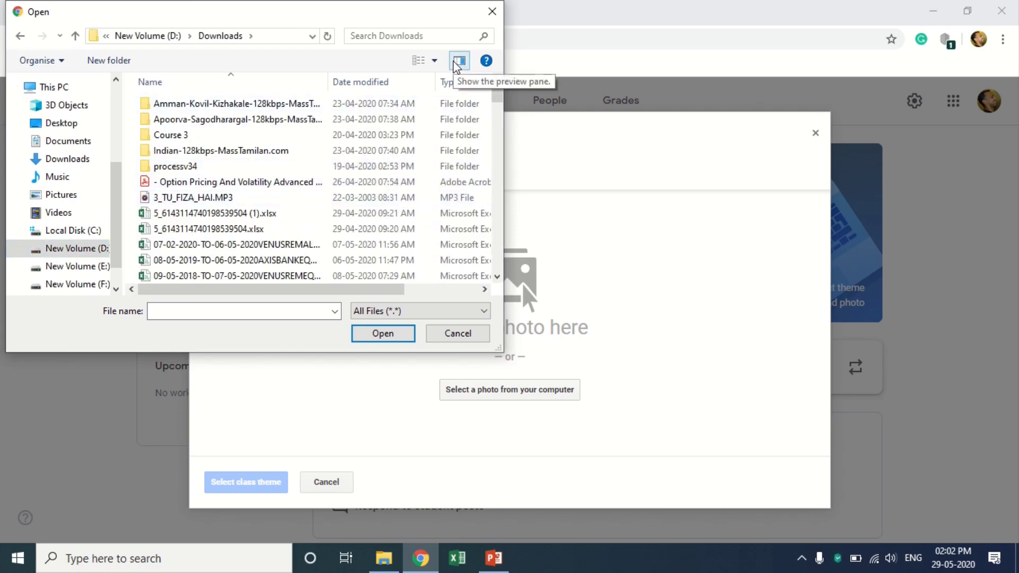
click(435, 61)
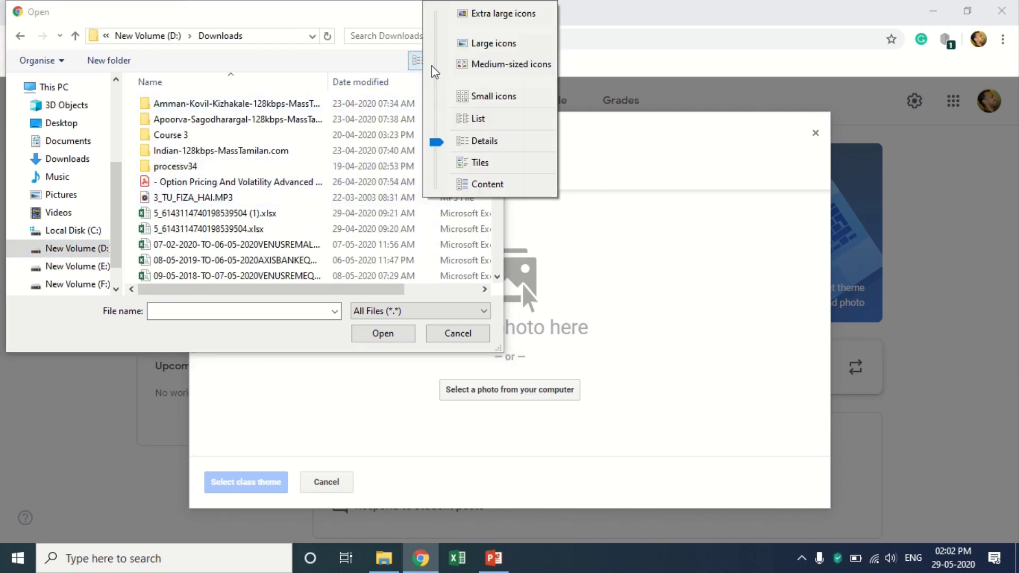
click(475, 45)
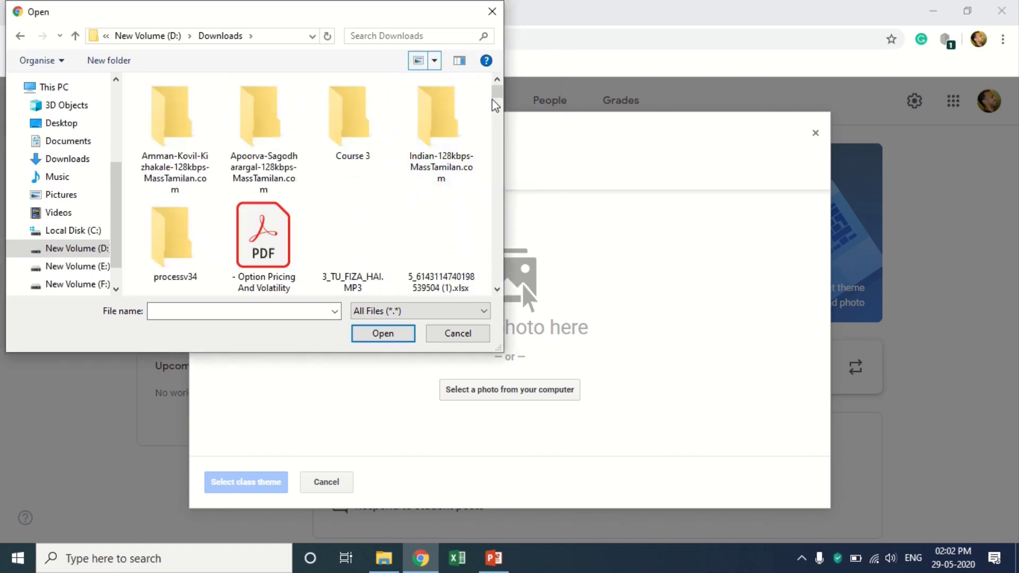
scroll(496, 106, down, 2)
drag(496, 106, 496, 171)
scroll(472, 293, down, 5)
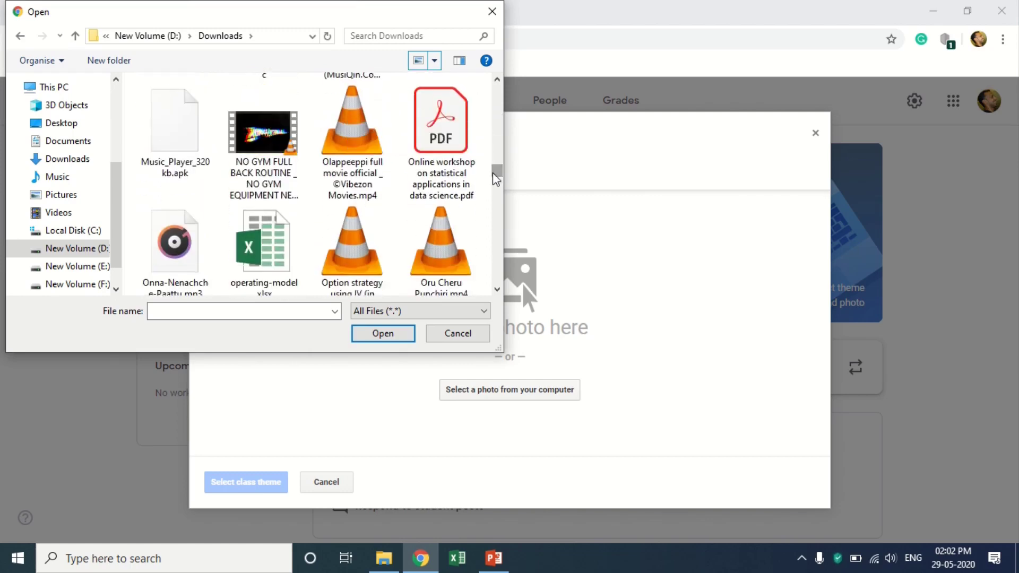
click(456, 334)
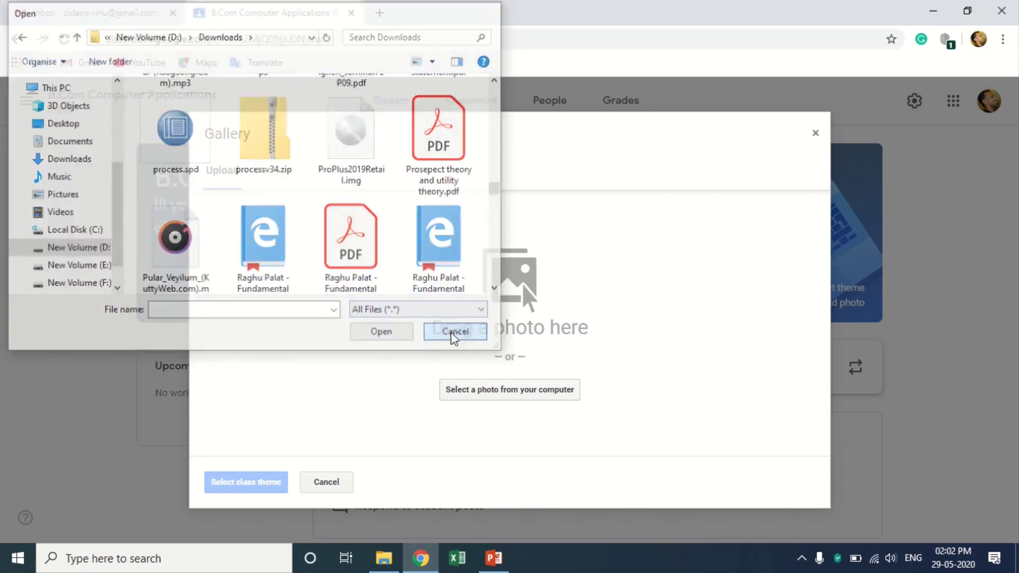
Cancel the photo gallery, display the class code enlarged, then close it.
click(338, 487)
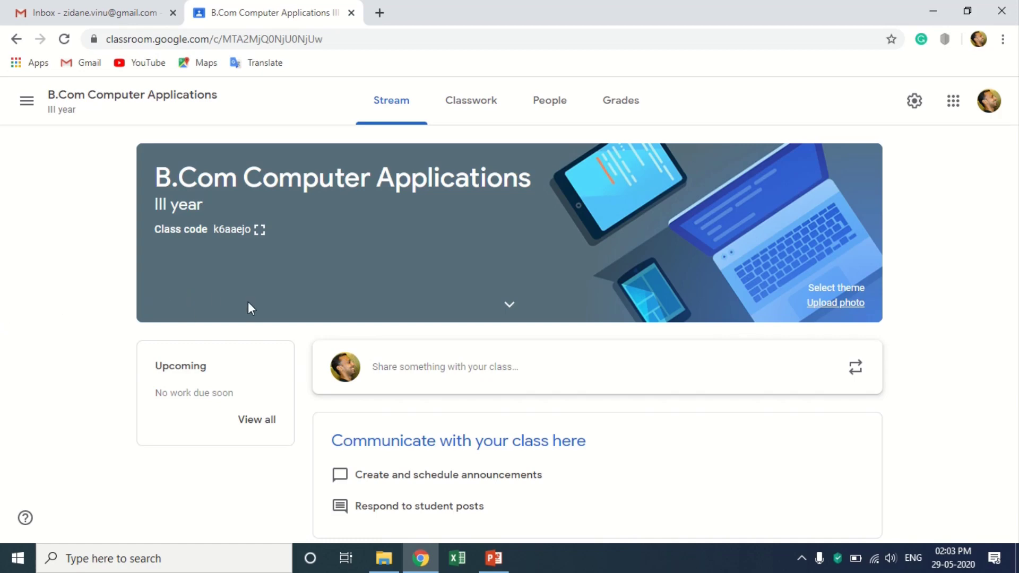
click(260, 230)
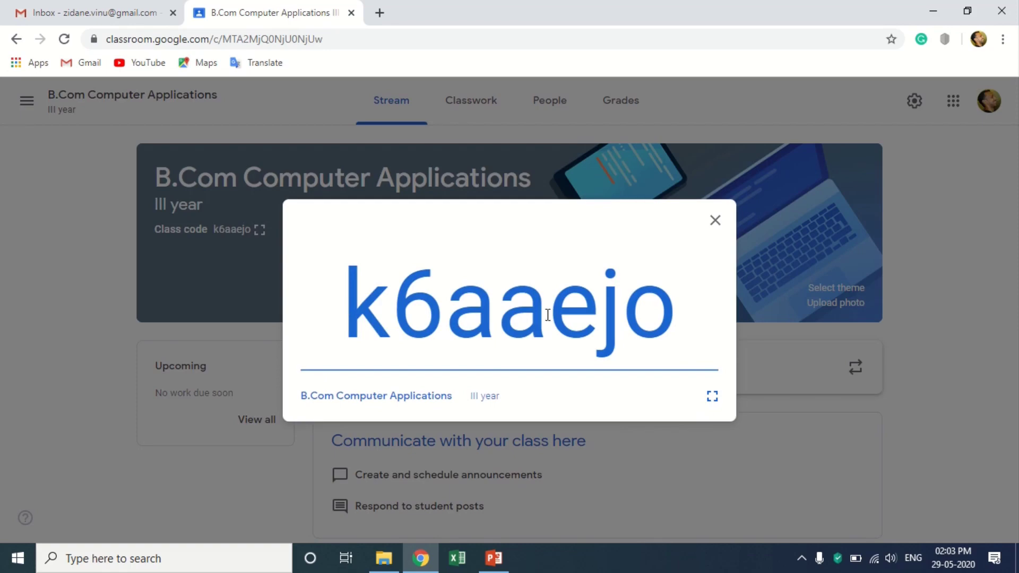
click(714, 221)
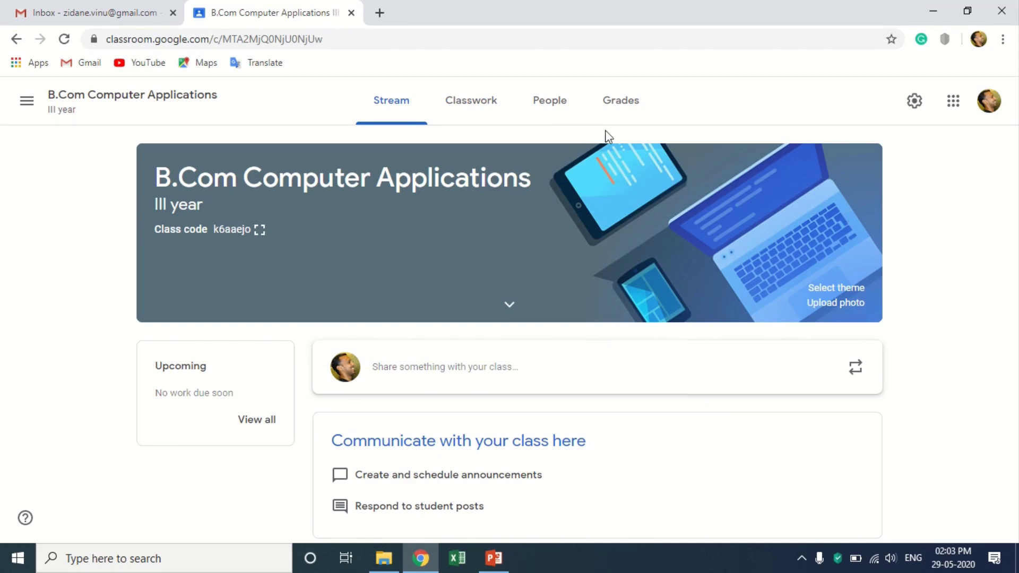
On the People tab, invite a student by entering their e-mail address.
click(549, 106)
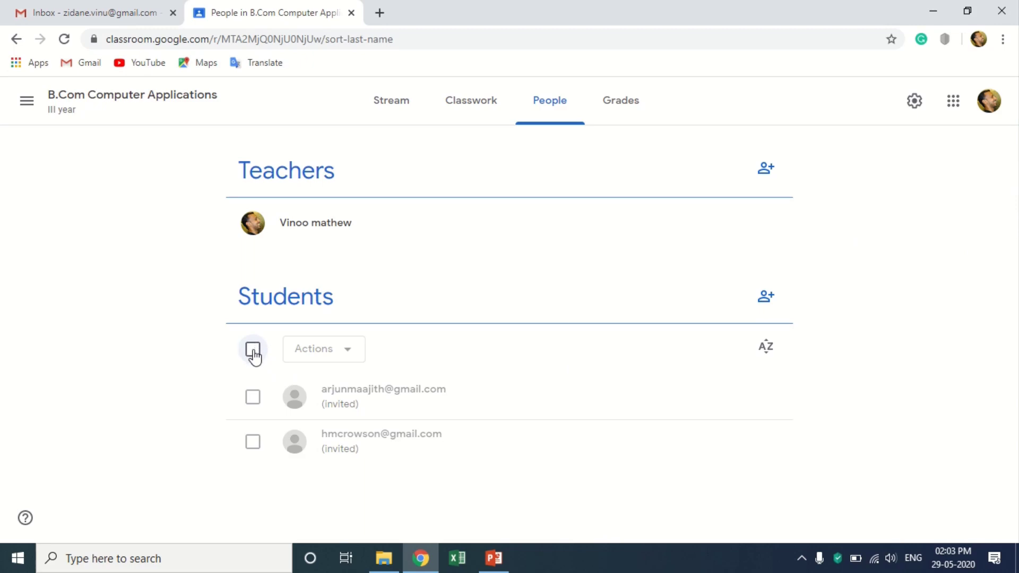
click(766, 309)
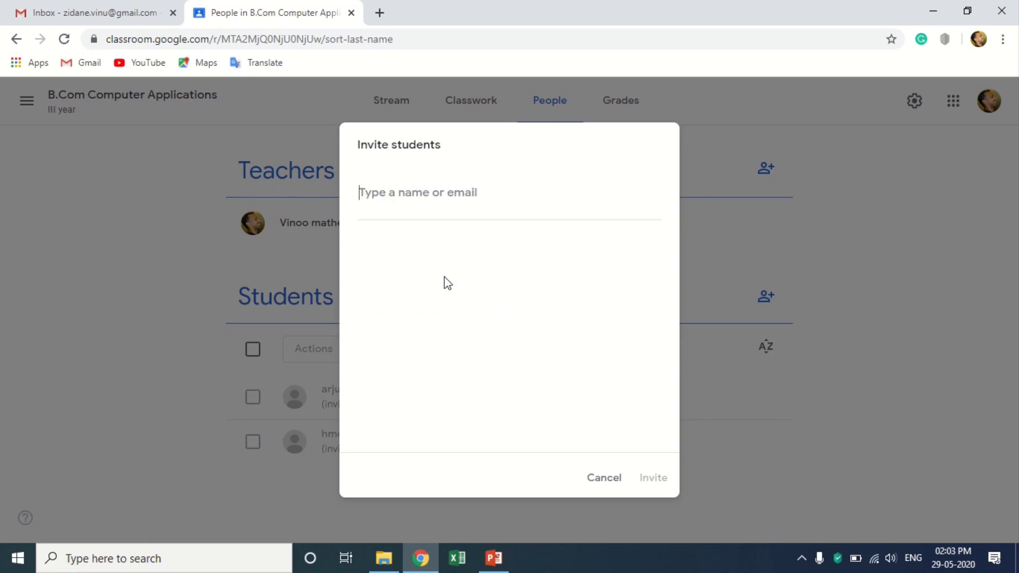
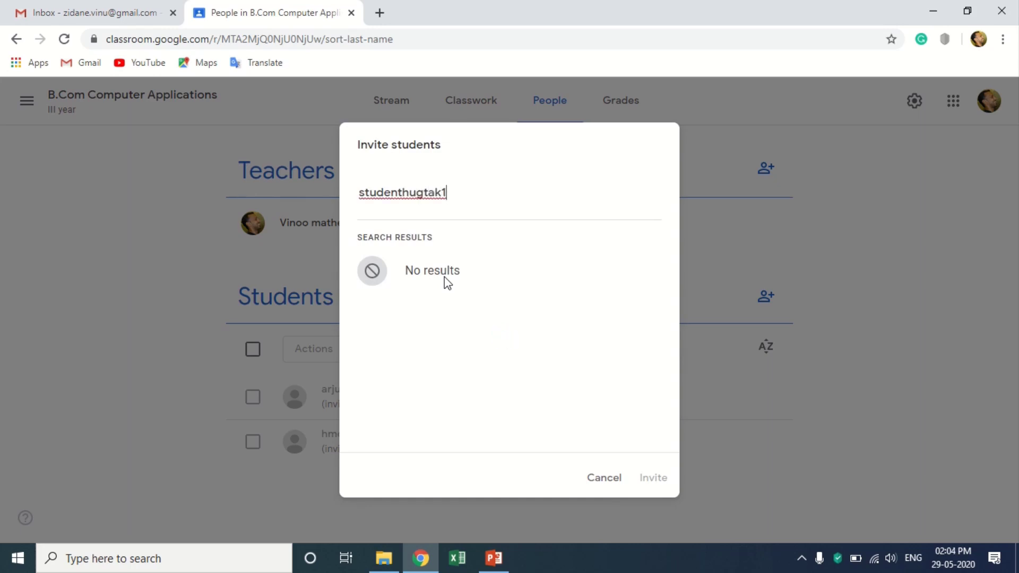
click(483, 282)
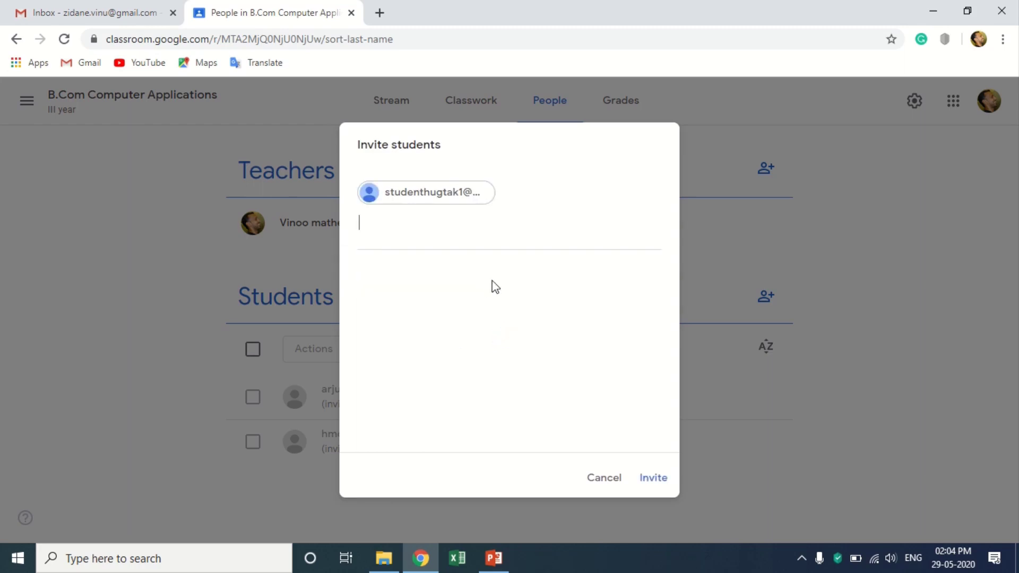
click(651, 480)
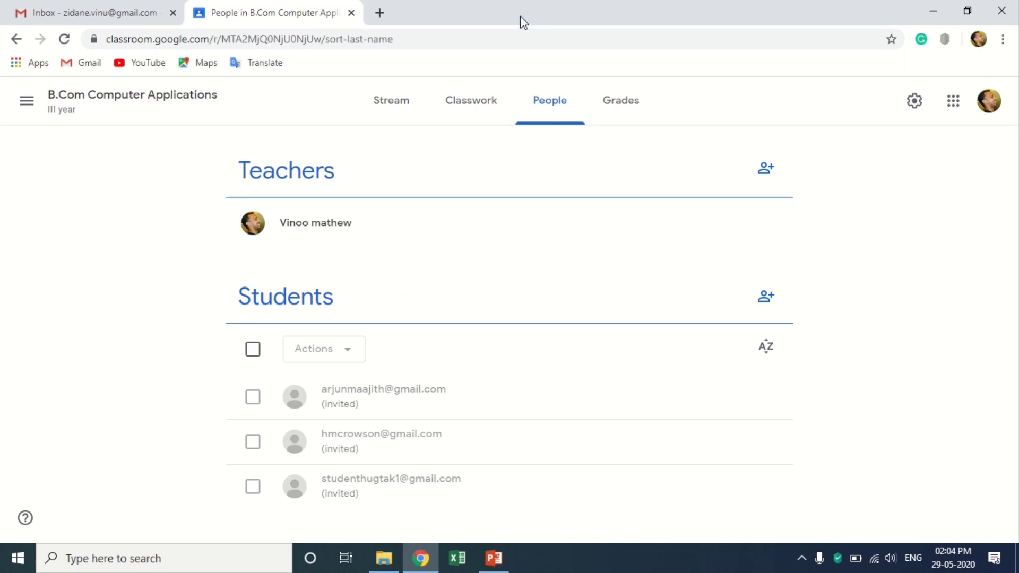
mouse_move(504, 7)
click(457, 37)
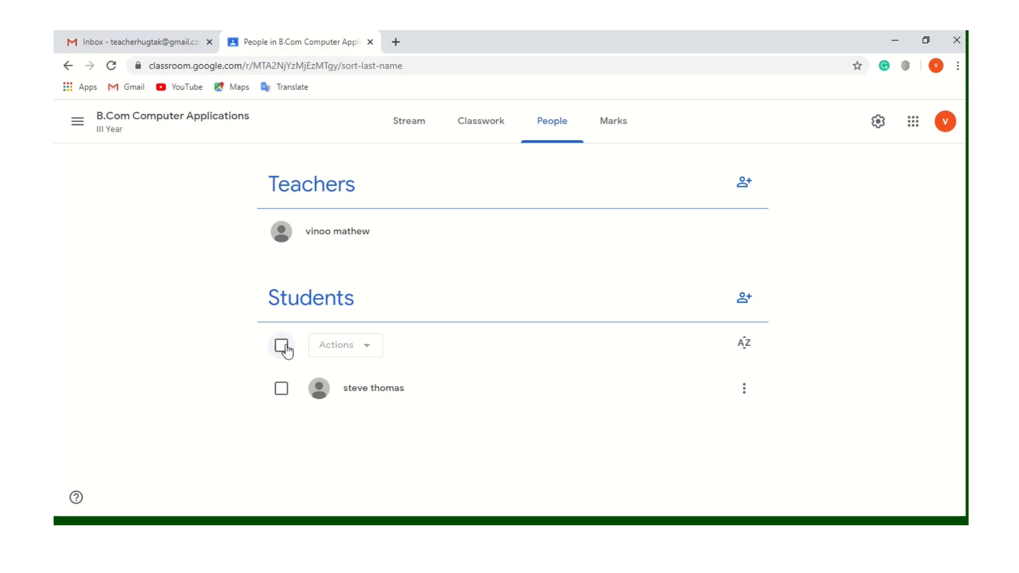
click(281, 389)
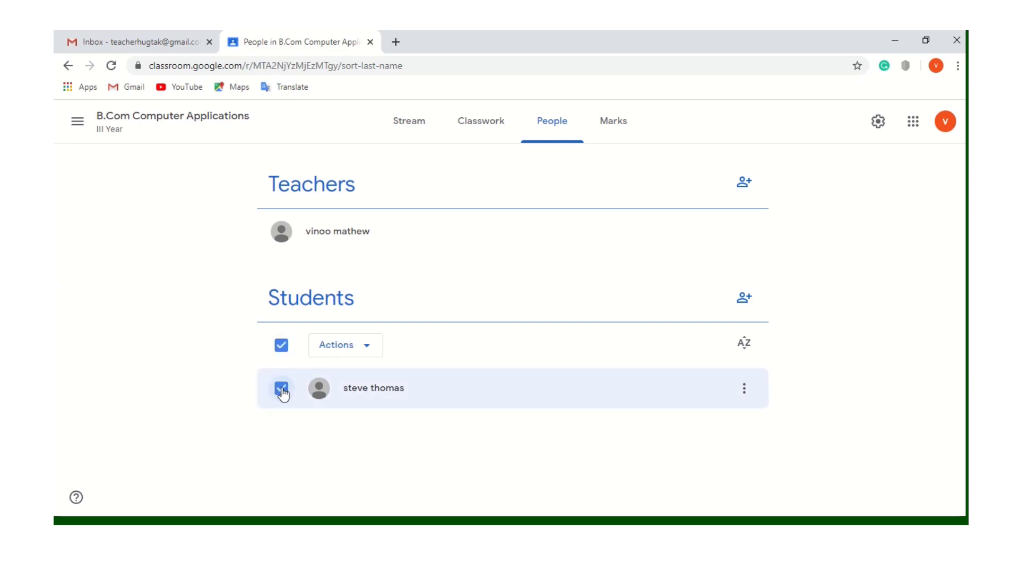
click(368, 346)
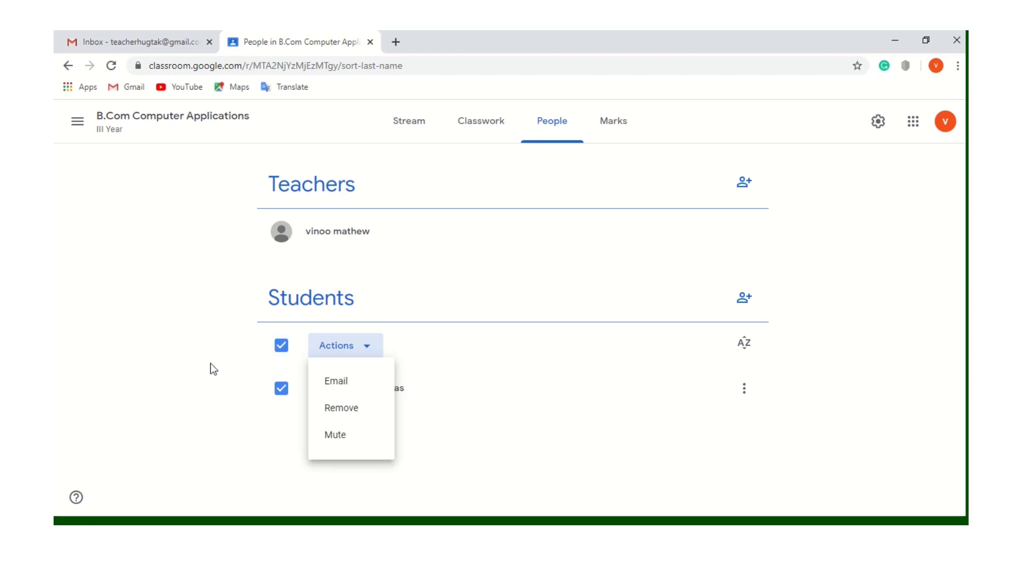
click(284, 349)
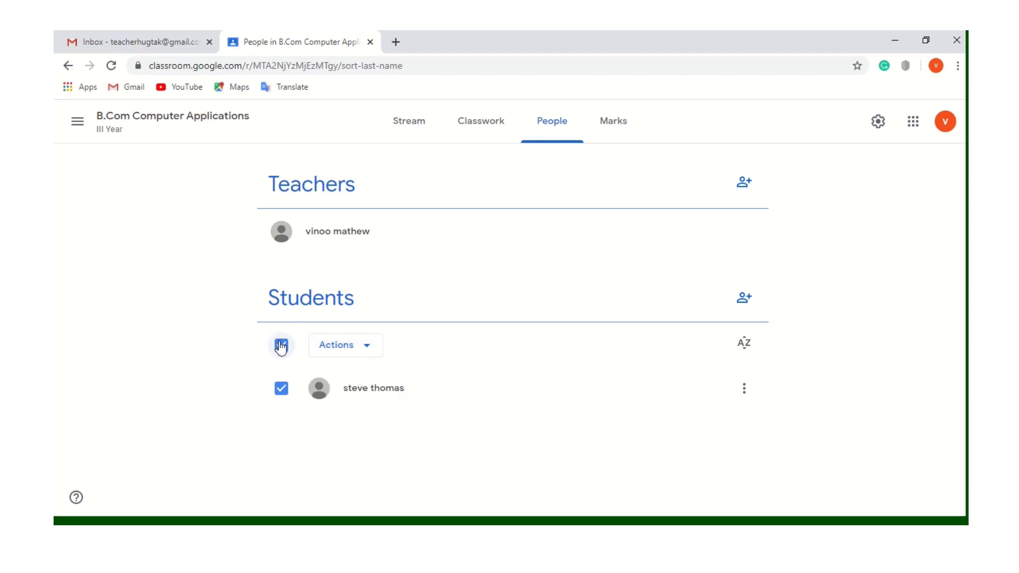
click(282, 348)
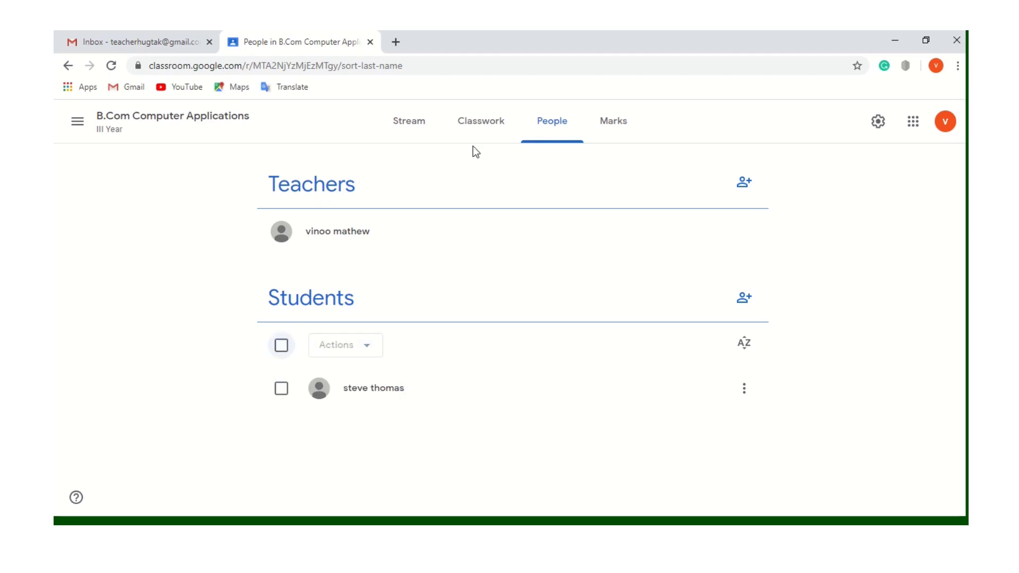